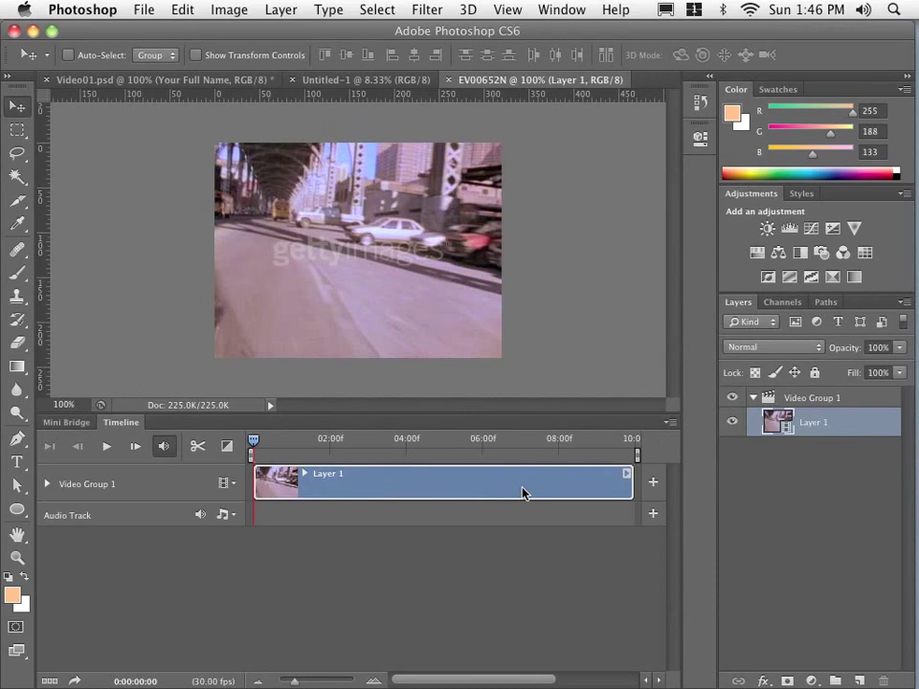
Open Add Clips from the Video Group 1 track to browse the cut_to_the_beat movie files
{"action": "left_click", "coordinate": [654, 487]}
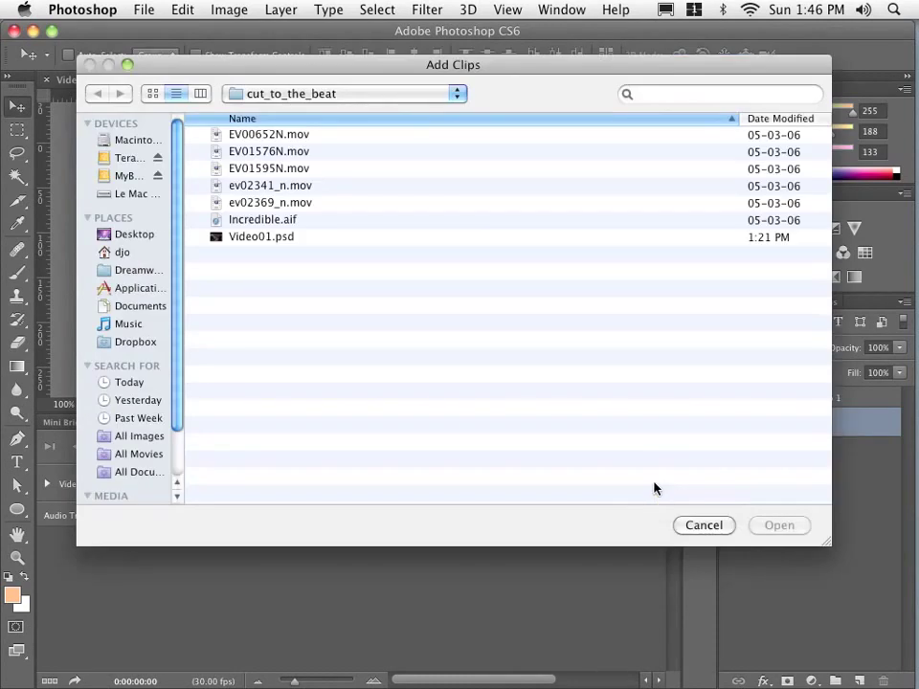
Add EV01576N.mov to Video Group 1 so it follows Layer 1
{"action": "left_click", "coordinate": [288, 153]}
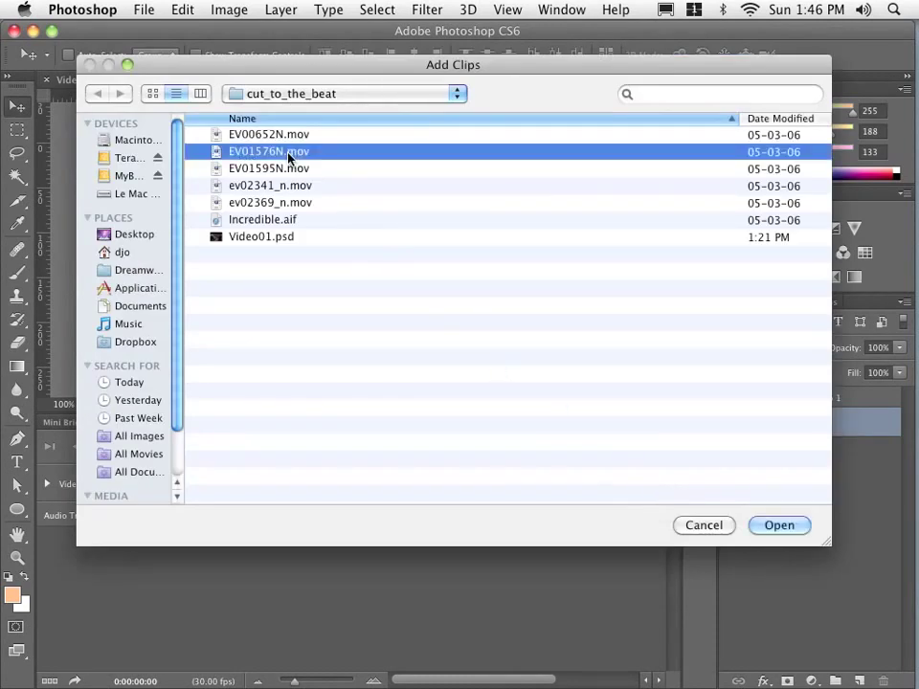
{"action": "left_click", "coordinate": [769, 527]}
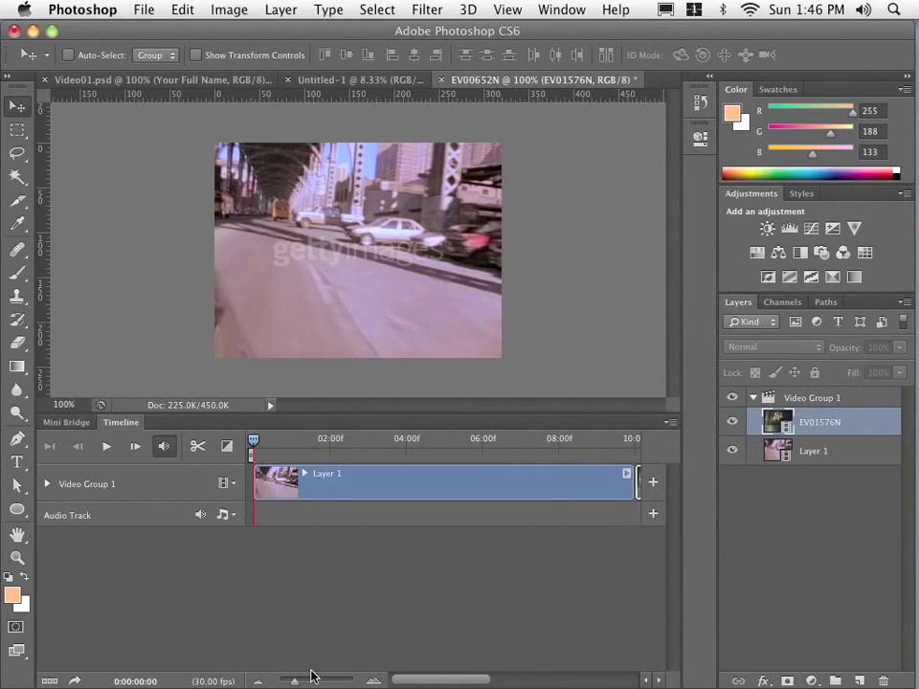
Zoom the timeline out to show both ten-second clips and scrub into the second clip
{"action": "left_click_drag", "start_coordinate": [294, 683], "coordinate": [282, 685]}
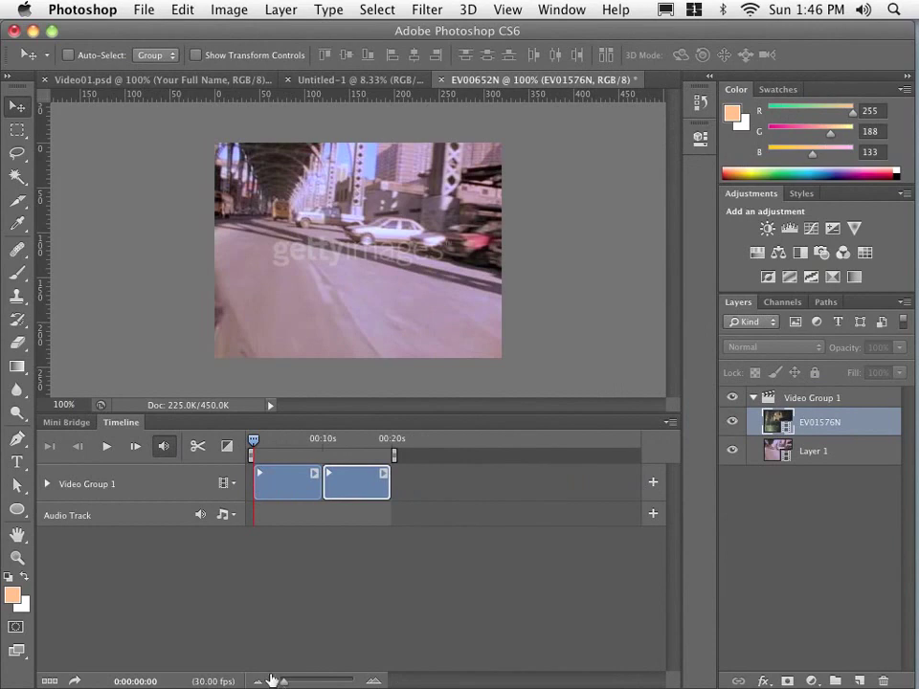
{"action": "left_click_drag", "start_coordinate": [253, 441], "coordinate": [347, 446]}
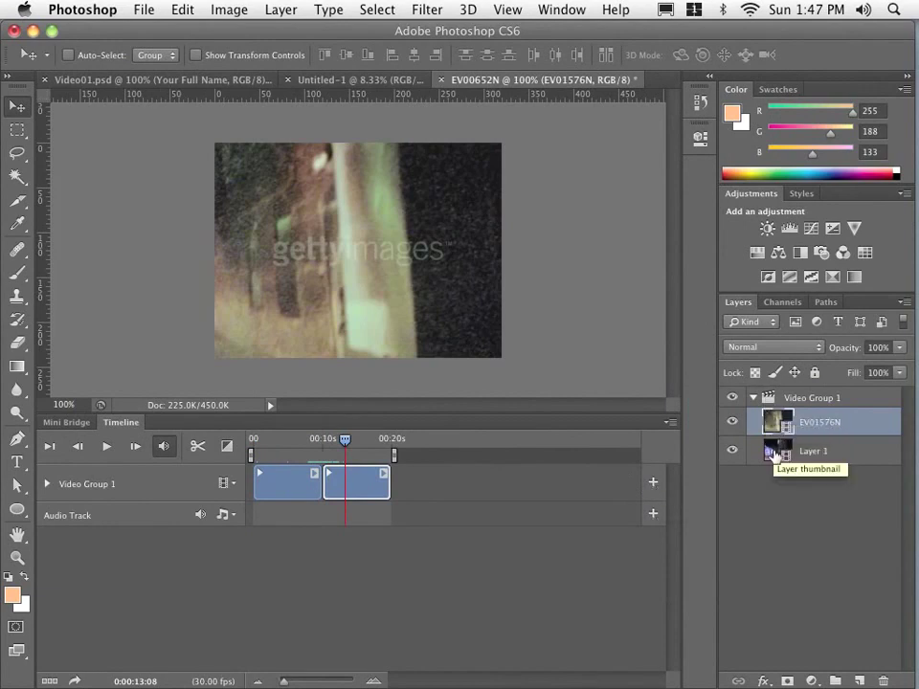
Append EV01595N.mov, ev02341_n.mov and ev02369_n.mov to Video Group 1 in that order
{"action": "left_click", "coordinate": [652, 483]}
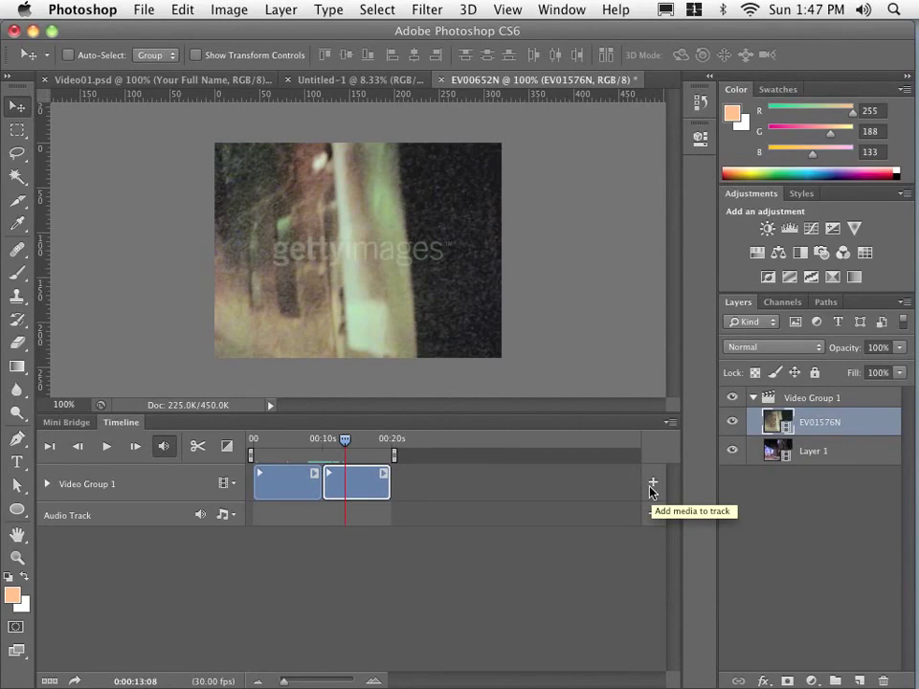
{"action": "double_click", "coordinate": [280, 170]}
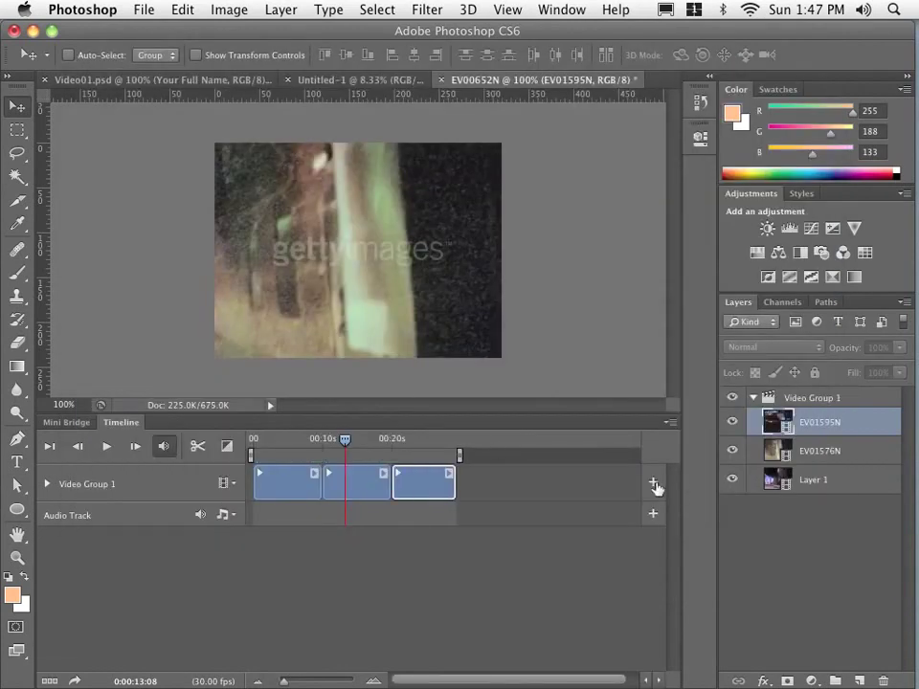
{"action": "left_click", "coordinate": [654, 483]}
{"action": "double_click", "coordinate": [277, 186]}
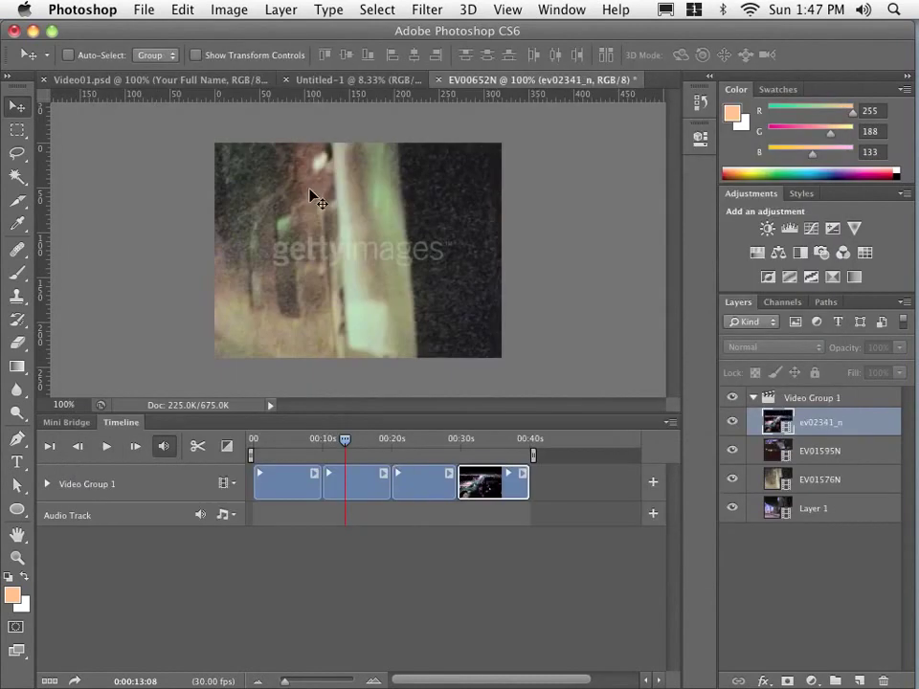
{"action": "left_click", "coordinate": [654, 483]}
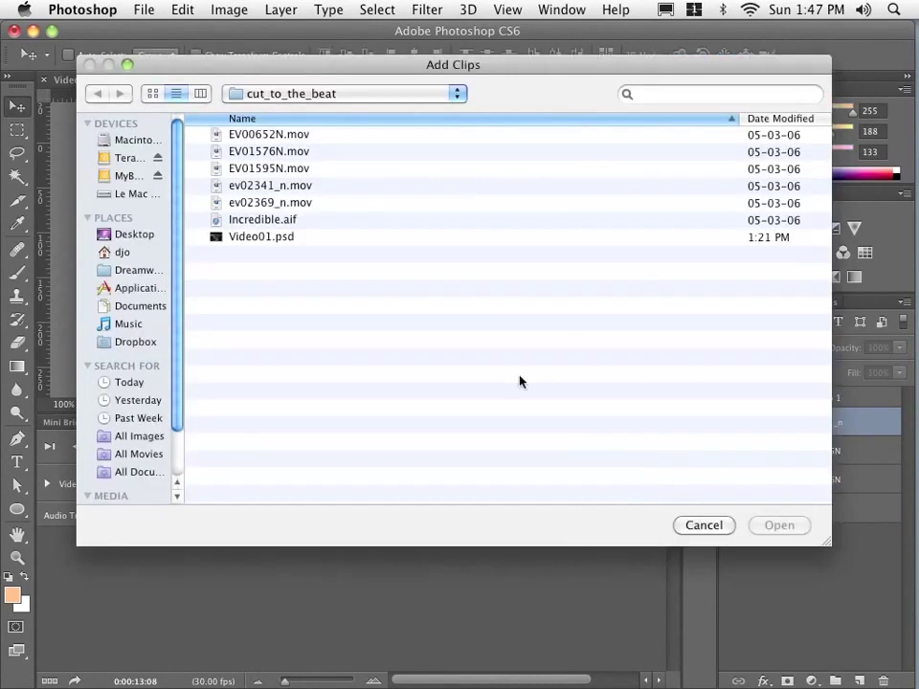
{"action": "double_click", "coordinate": [305, 203]}
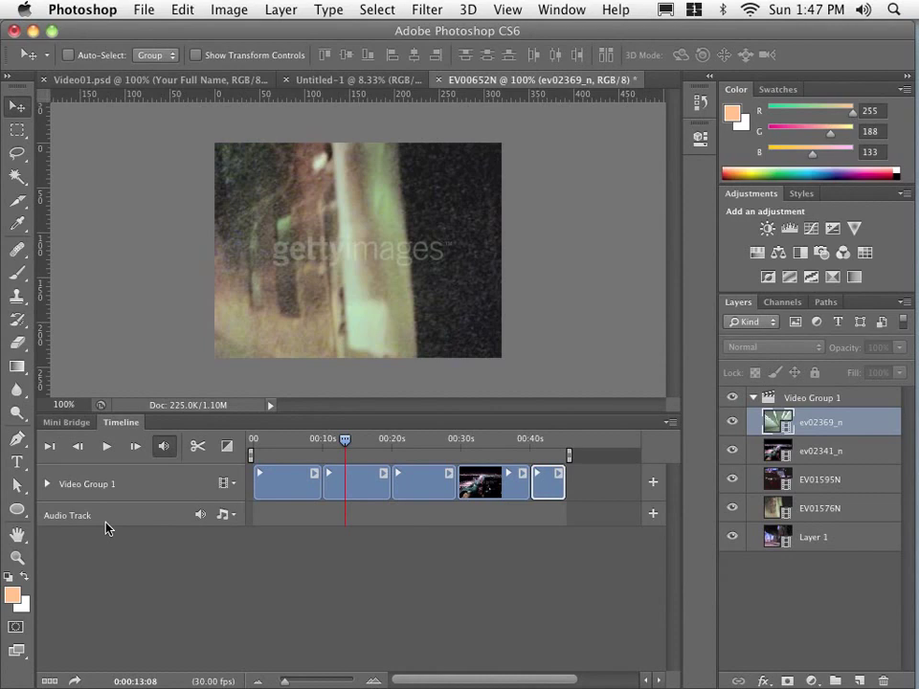
Place Incredible.aif at the start of the Audio Track beneath the video clips
{"action": "left_click", "coordinate": [653, 516]}
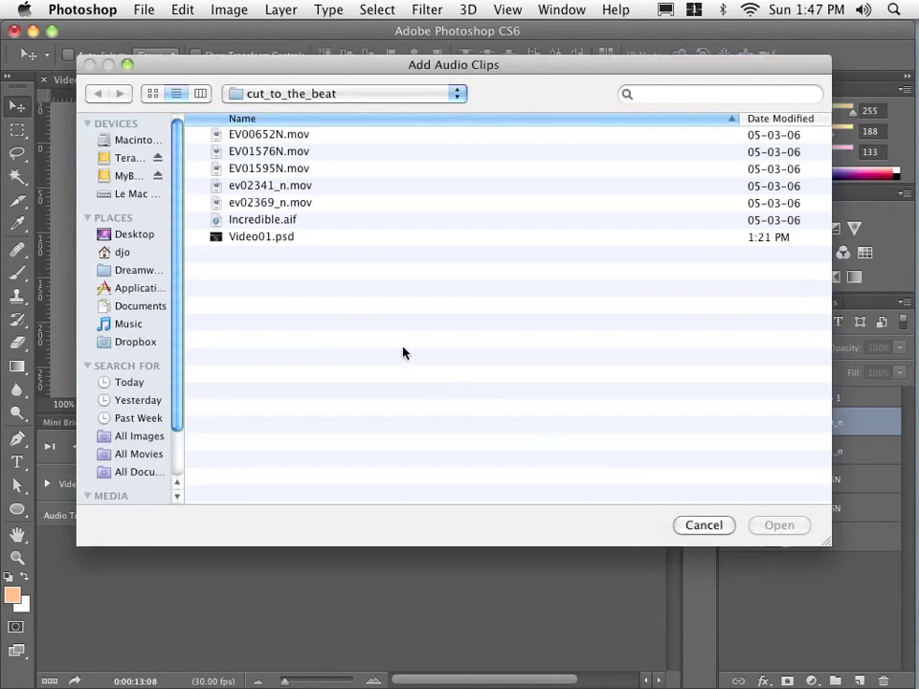
{"action": "left_click", "coordinate": [269, 220]}
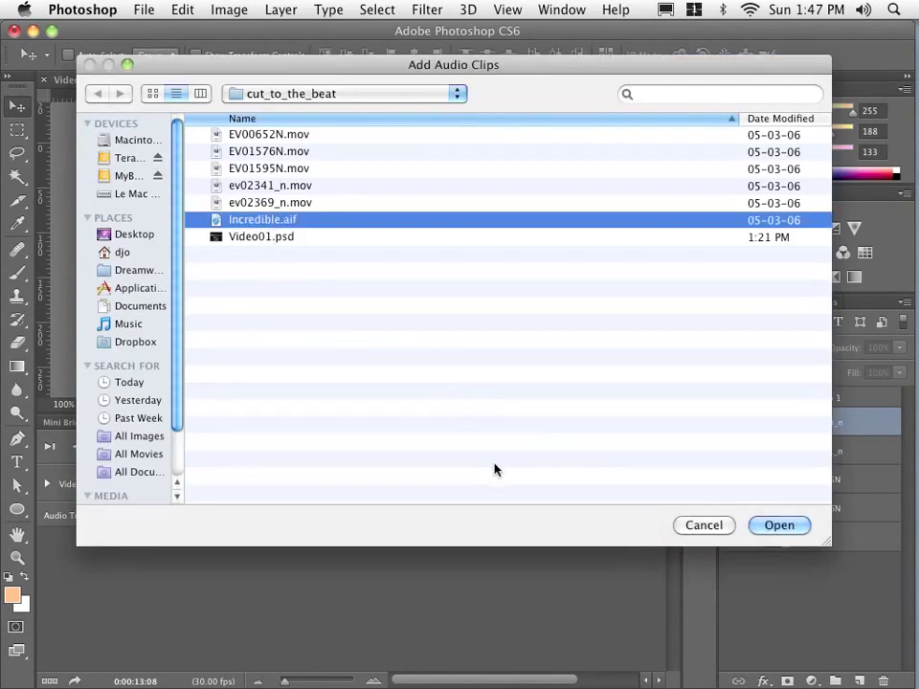
{"action": "left_click", "coordinate": [776, 525]}
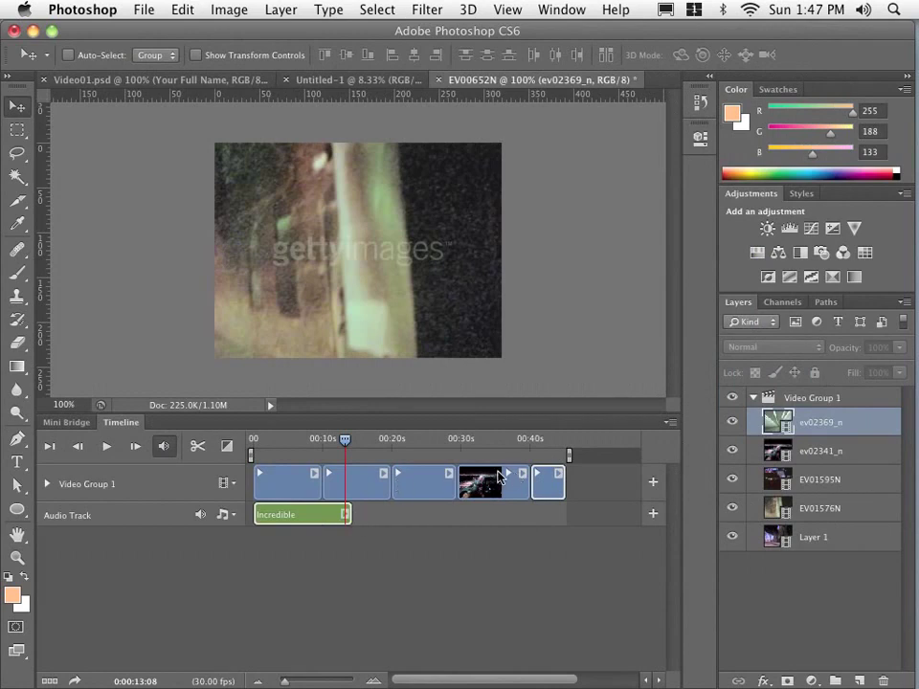
{"action": "left_click_drag", "start_coordinate": [257, 441], "coordinate": [244, 450]}
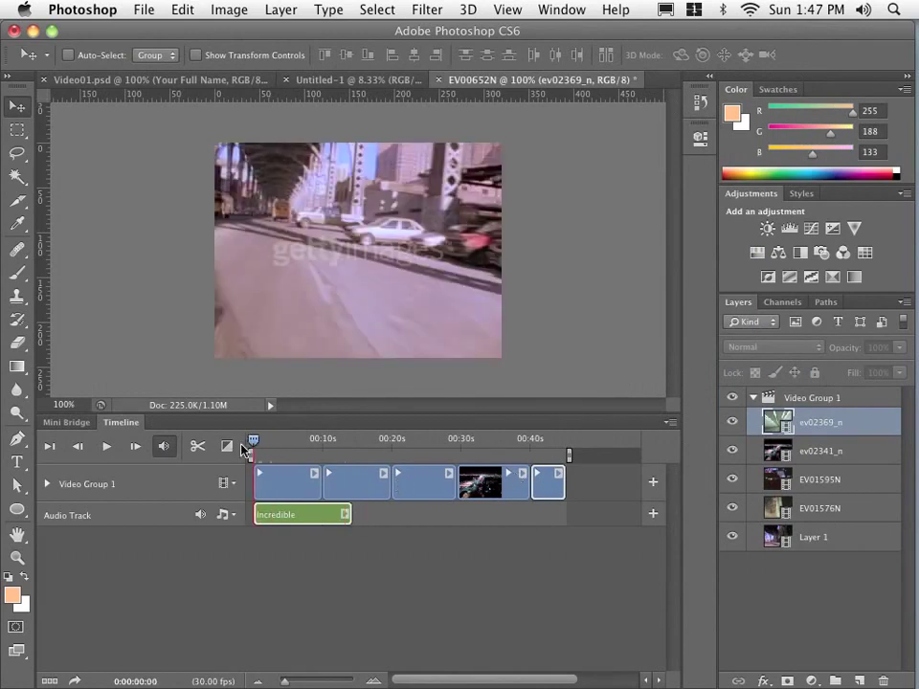
{"action": "left_click", "coordinate": [106, 446]}
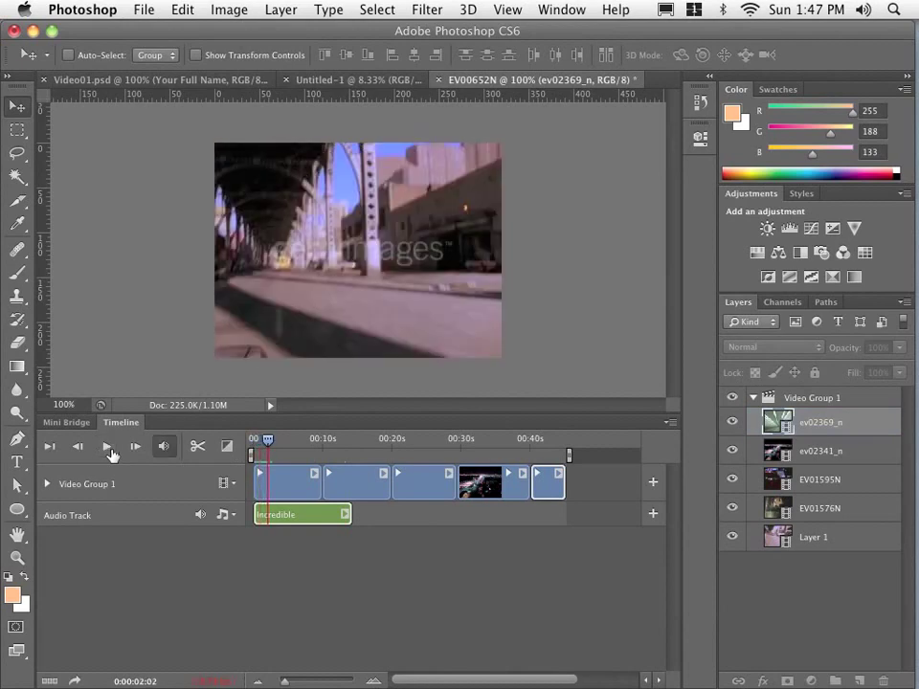
{"action": "left_click", "coordinate": [108, 448]}
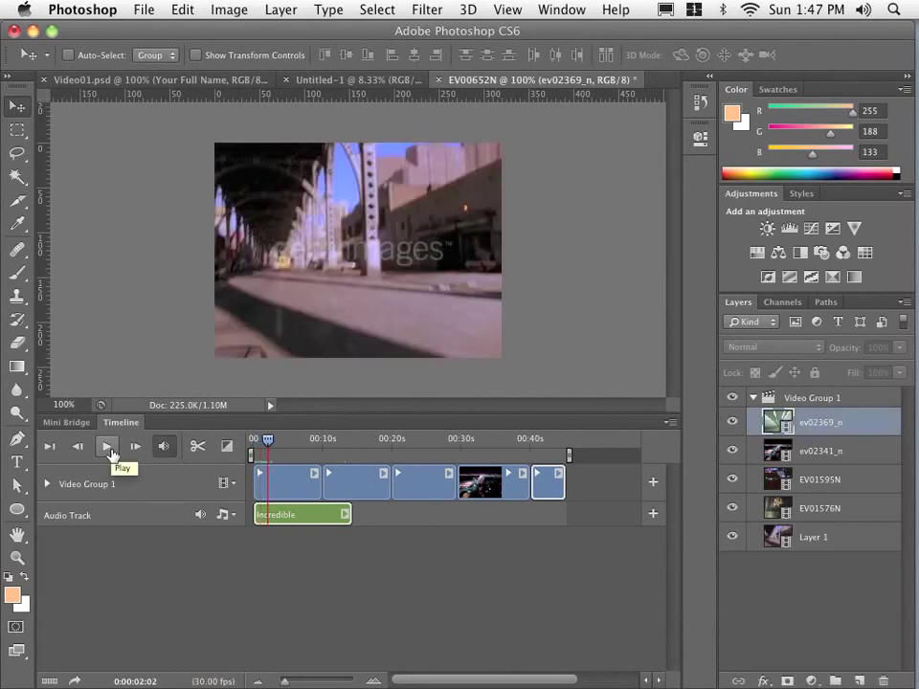
{"action": "left_click", "coordinate": [363, 442]}
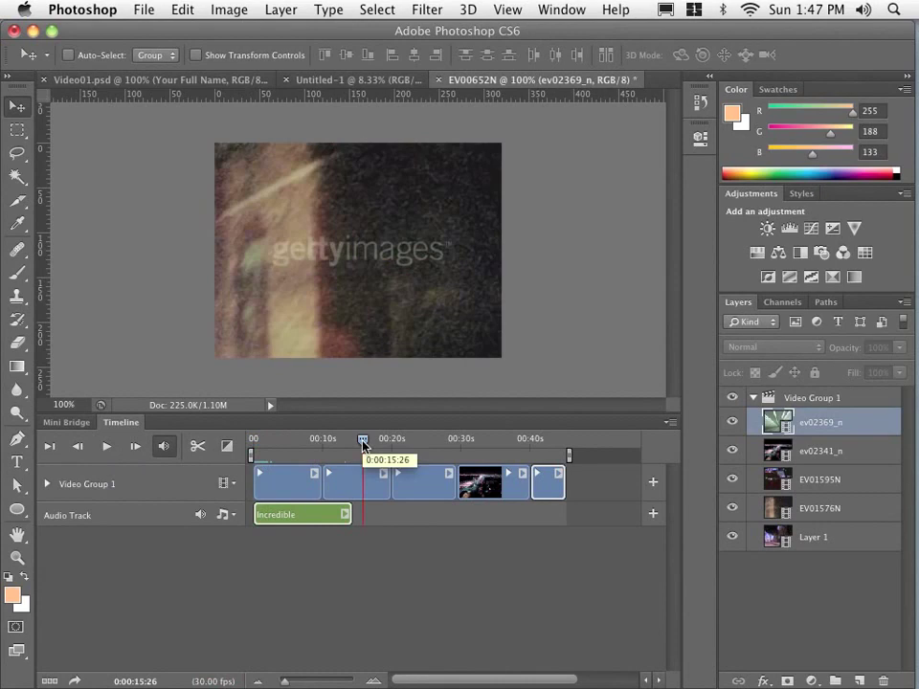
{"action": "left_click", "coordinate": [104, 448]}
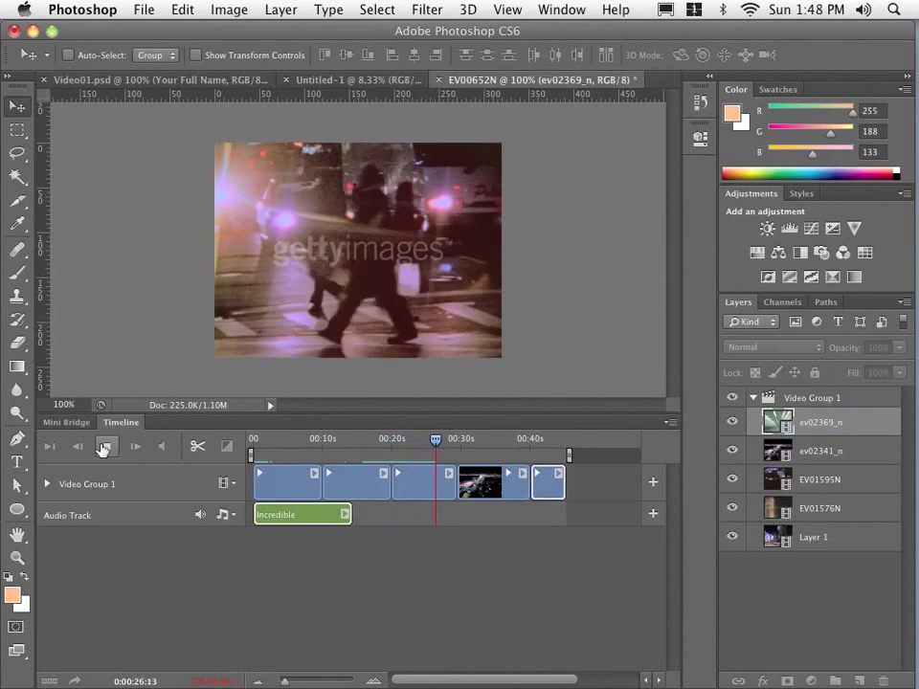
{"action": "left_click", "coordinate": [368, 439]}
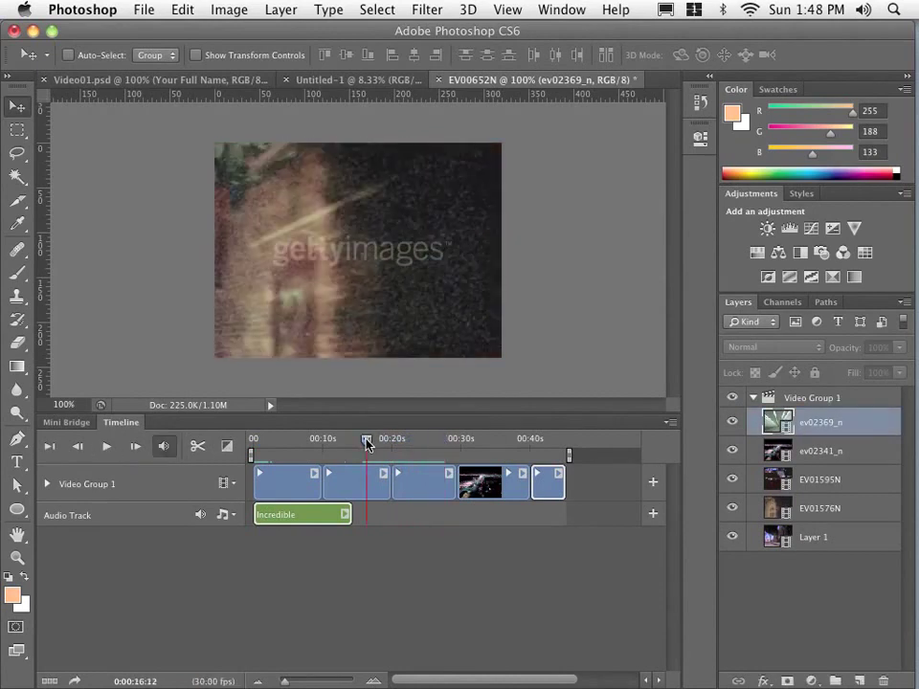
{"action": "left_click", "coordinate": [106, 446]}
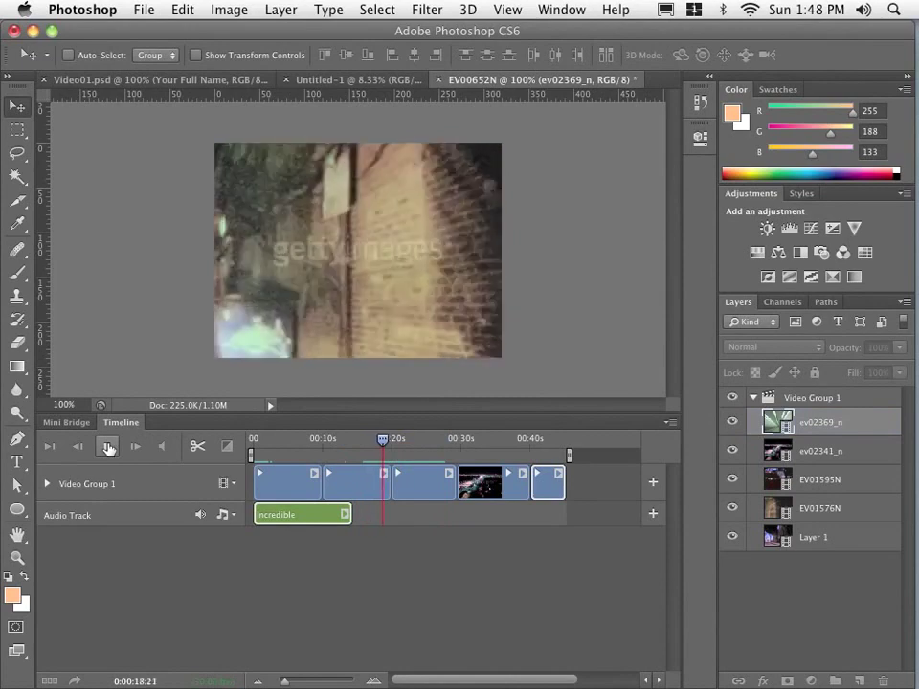
{"action": "left_click", "coordinate": [107, 447]}
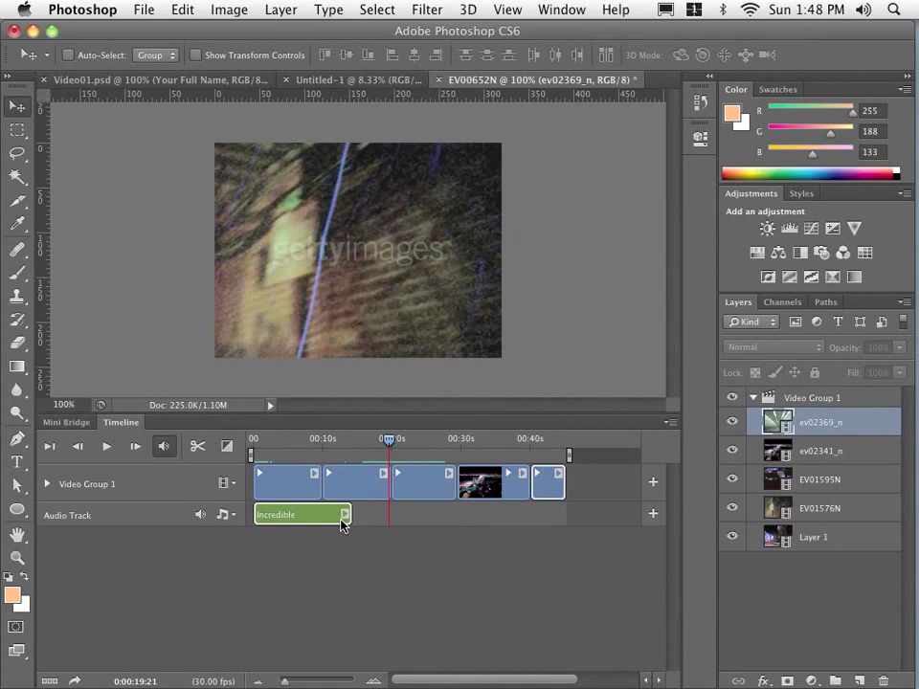
Trim the first clip's end, end the second clip at 06:14, and start the third clip later
{"action": "left_click", "coordinate": [286, 443]}
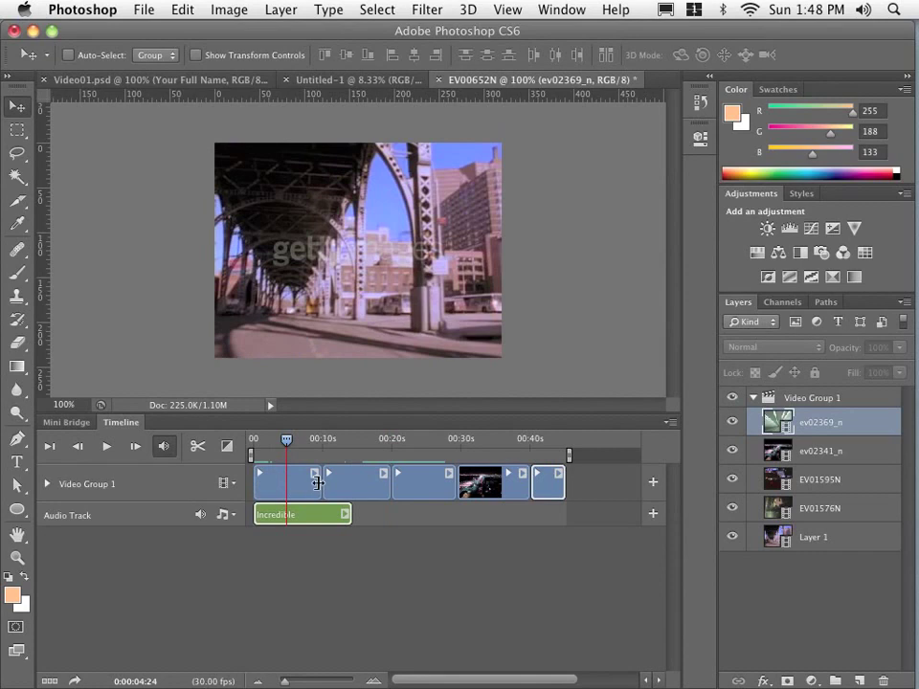
{"action": "mouse_move", "coordinate": [318, 483]}
{"action": "left_mouse_down"}
{"action": "mouse_move", "coordinate": [271, 489]}
{"action": "mouse_move", "coordinate": [308, 489]}
{"action": "left_mouse_up"}
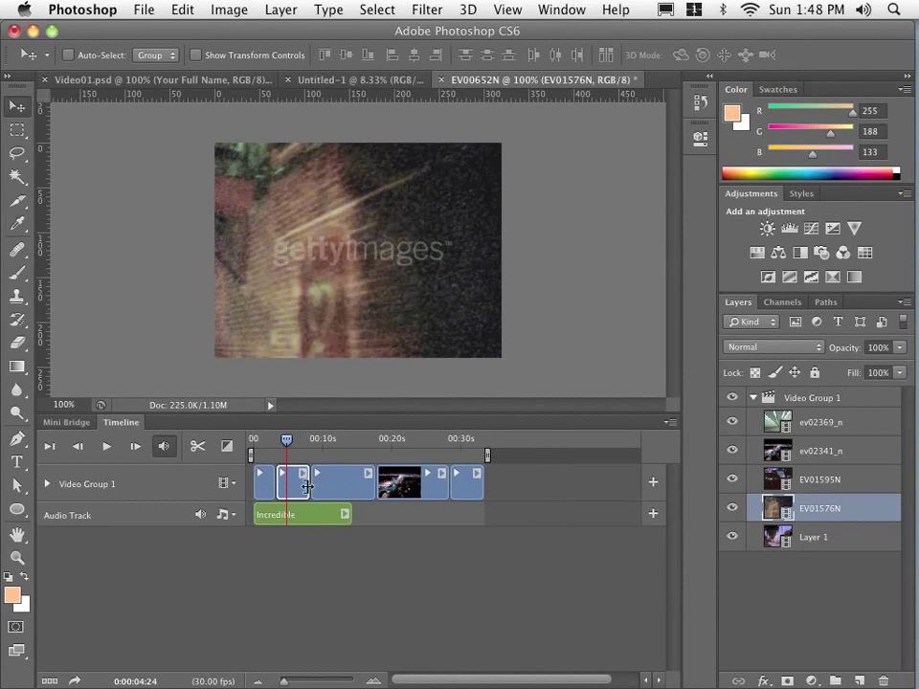
{"action": "mouse_move", "coordinate": [297, 488]}
{"action": "left_mouse_down"}
{"action": "mouse_move", "coordinate": [337, 492]}
{"action": "mouse_move", "coordinate": [313, 492]}
{"action": "left_mouse_up"}
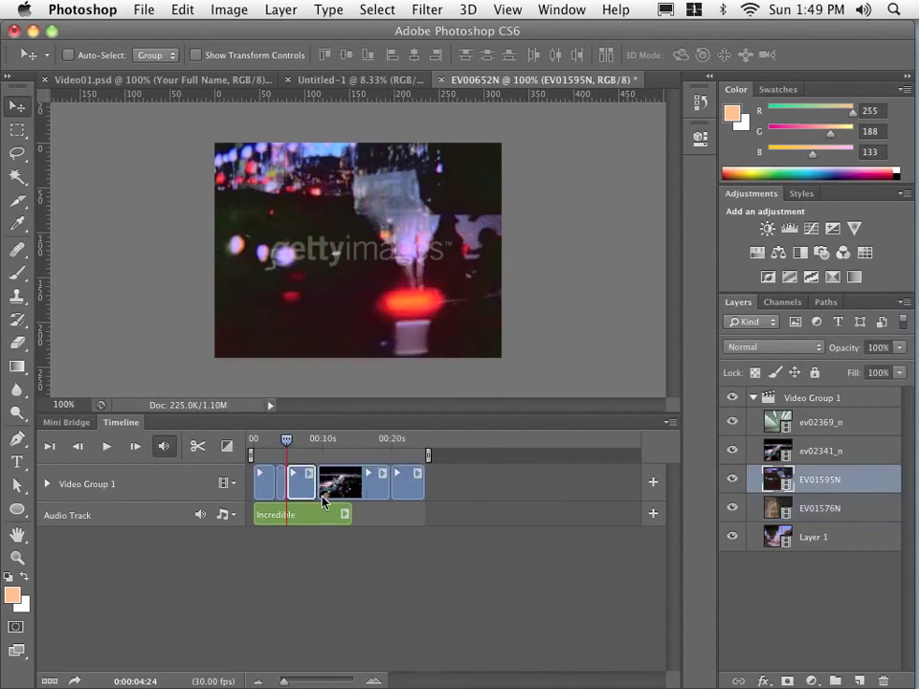
{"action": "mouse_move", "coordinate": [322, 492]}
{"action": "left_mouse_down"}
{"action": "mouse_move", "coordinate": [369, 489]}
{"action": "mouse_move", "coordinate": [351, 491]}
{"action": "left_mouse_up"}
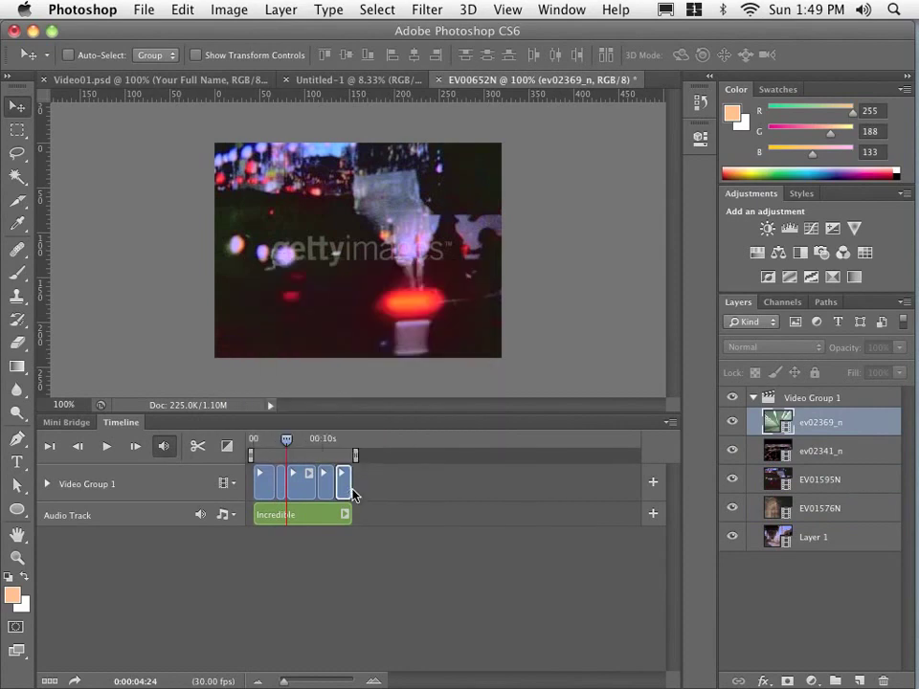
{"action": "left_click_drag", "start_coordinate": [291, 449], "coordinate": [283, 449]}
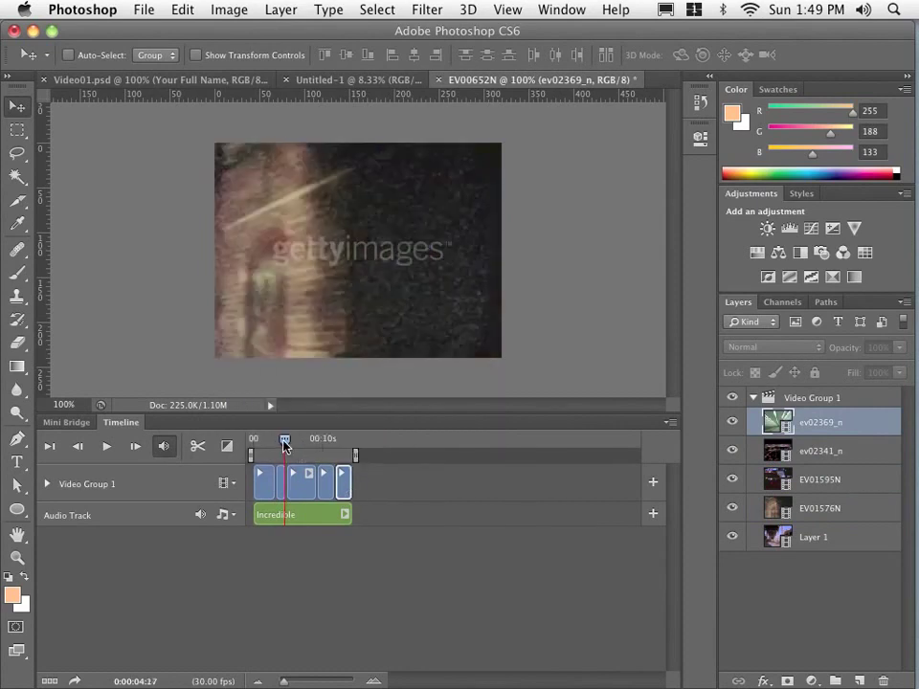
{"action": "left_click", "coordinate": [52, 447]}
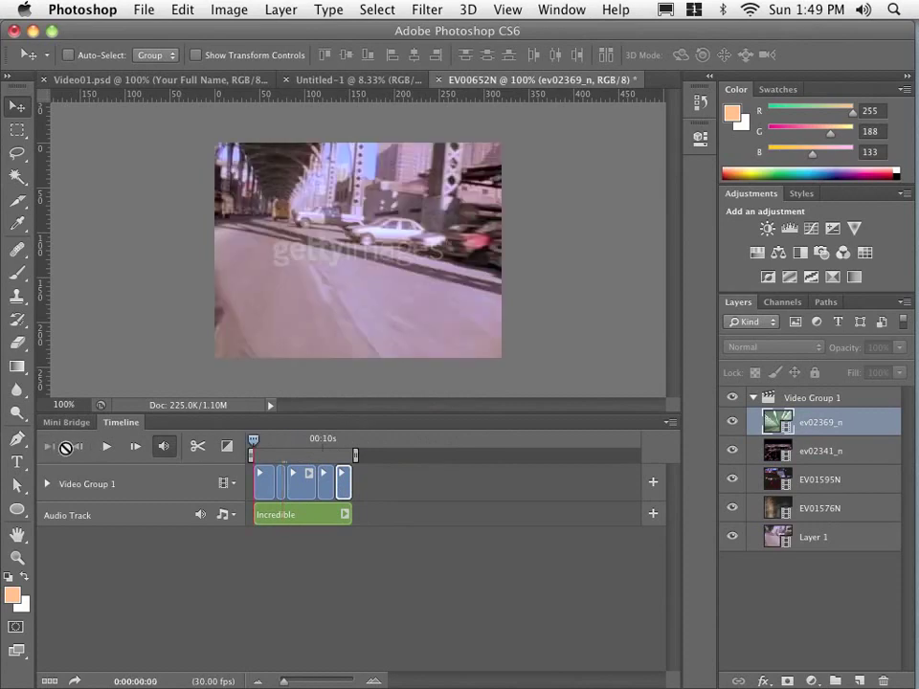
{"action": "left_click", "coordinate": [108, 447]}
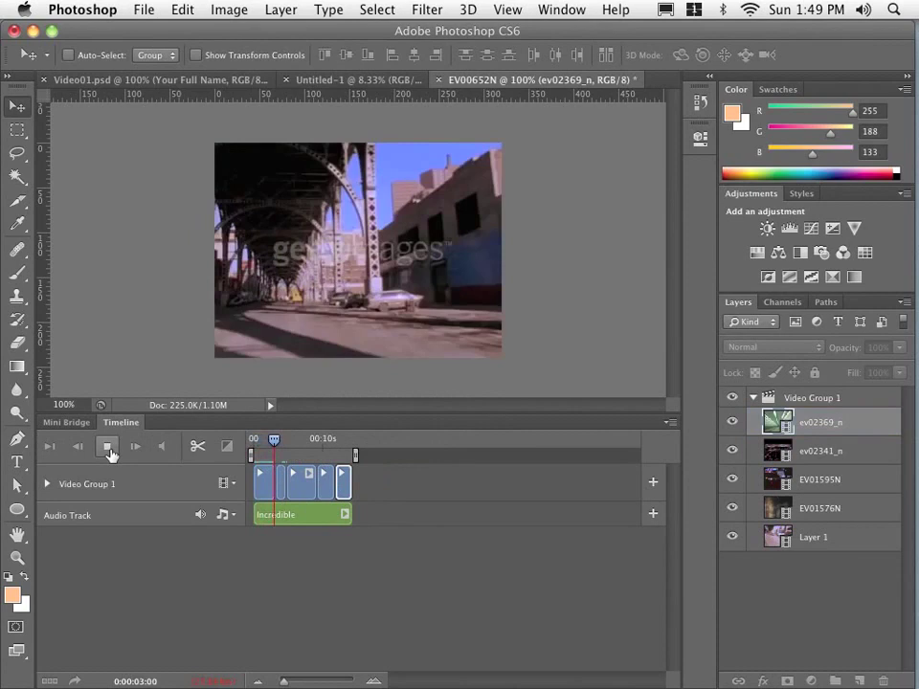
{"action": "left_click", "coordinate": [108, 447]}
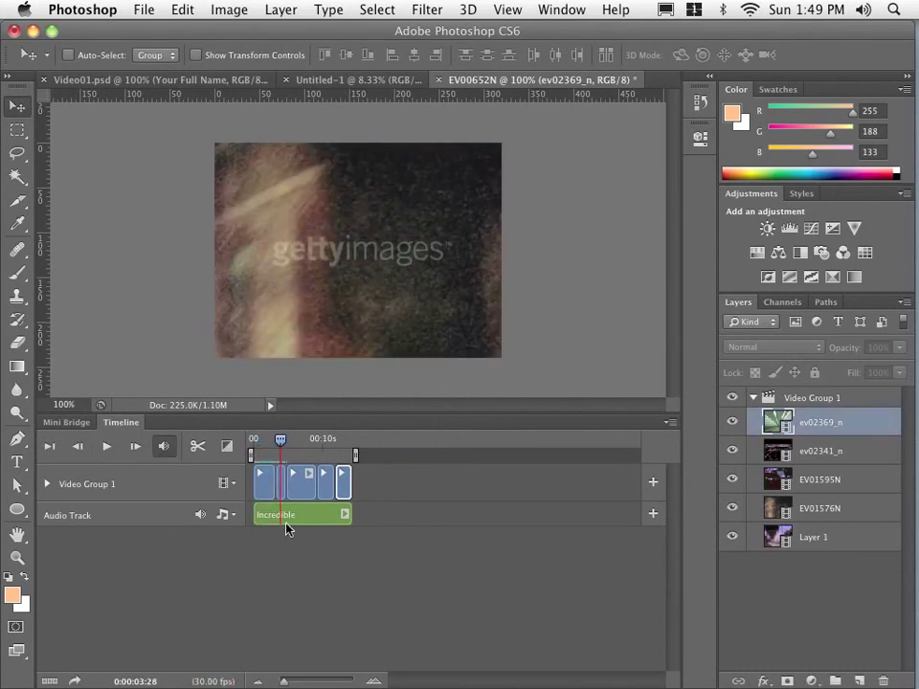
{"action": "left_click", "coordinate": [310, 475]}
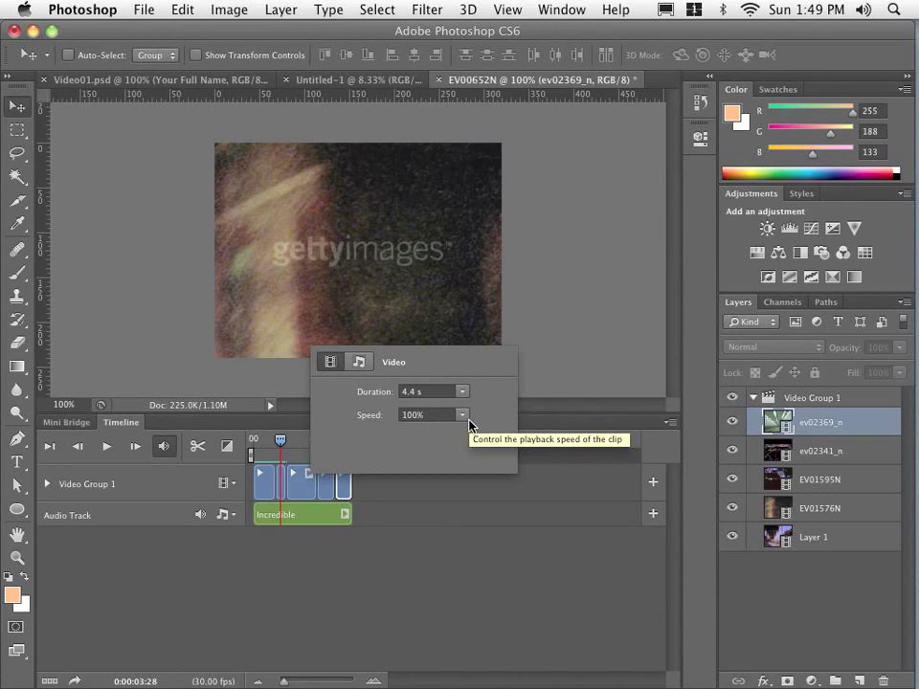
{"action": "left_click", "coordinate": [379, 497]}
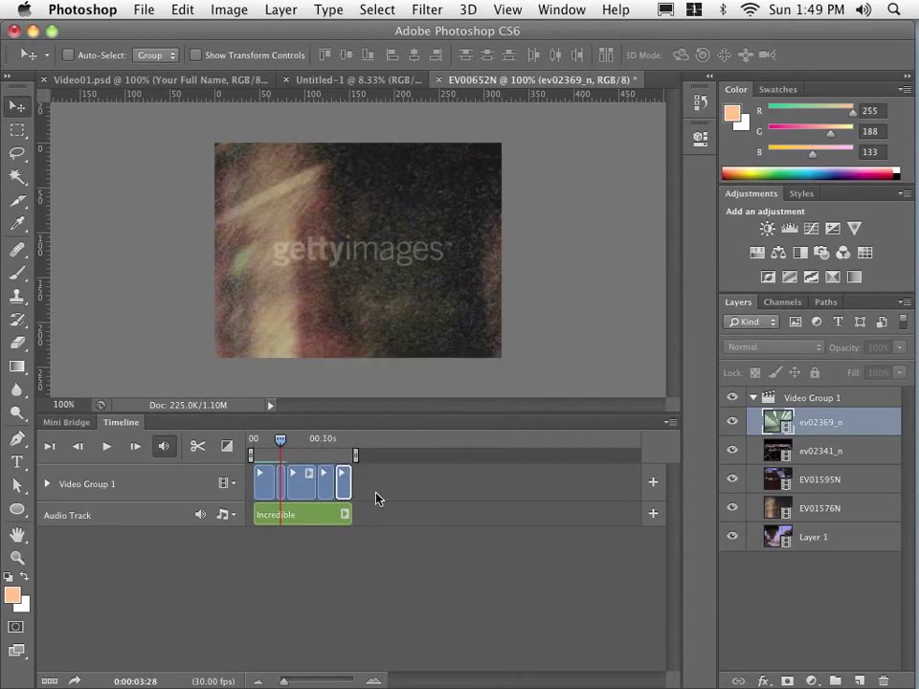
{"action": "left_click", "coordinate": [345, 515]}
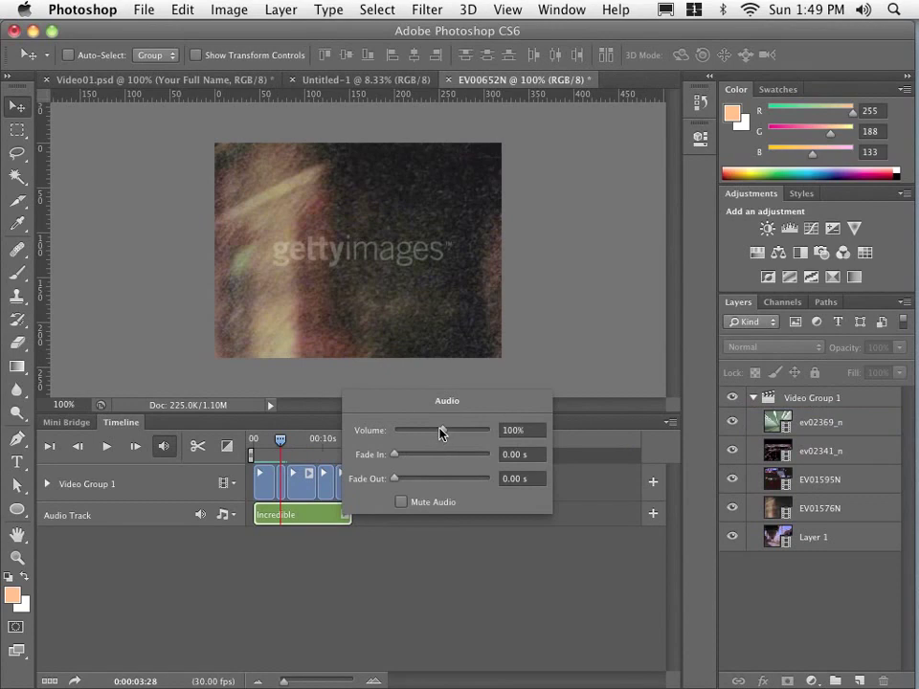
Lower the Incredible audio clip's volume to 30% and close its audio settings
{"action": "left_click_drag", "start_coordinate": [439, 431], "coordinate": [408, 439]}
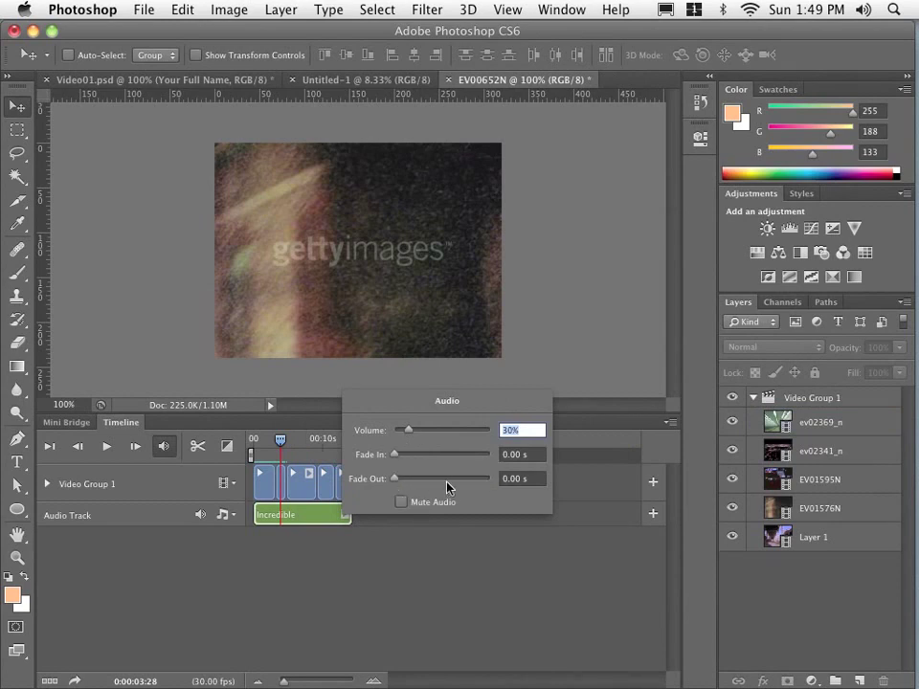
{"action": "left_click", "coordinate": [382, 530]}
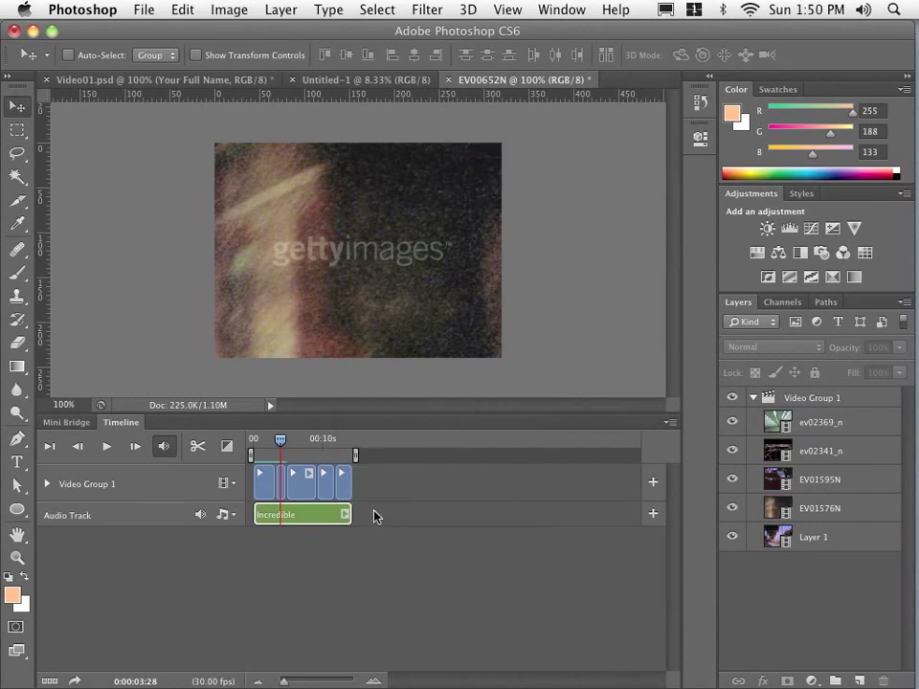
Play the sequence from the start to hear the quieter audio, then zoom the timeline in
{"action": "left_click", "coordinate": [49, 445]}
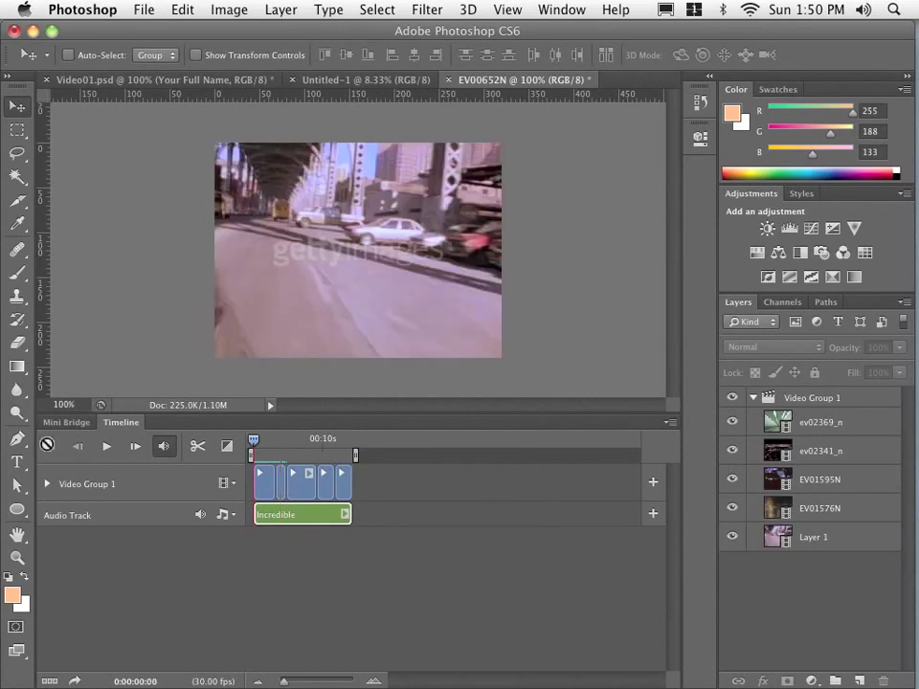
{"action": "left_click", "coordinate": [107, 447]}
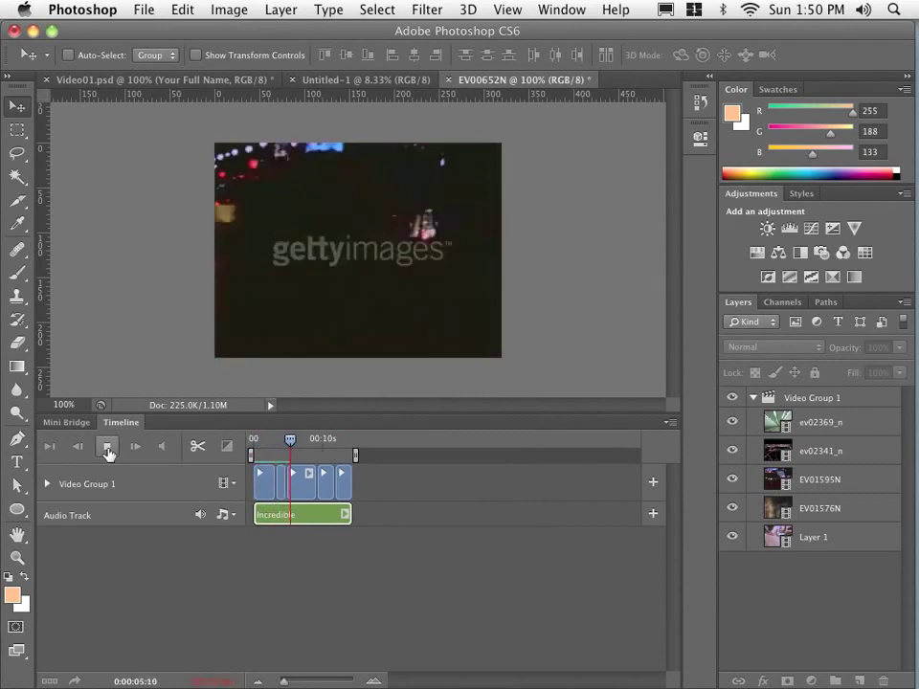
{"action": "left_click", "coordinate": [107, 447]}
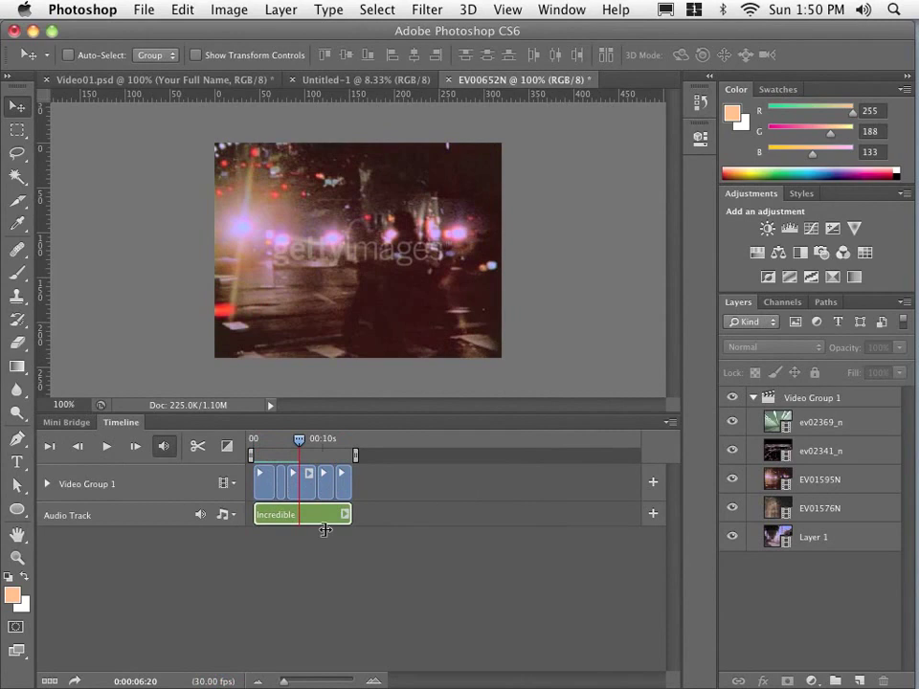
{"action": "left_click_drag", "start_coordinate": [279, 681], "coordinate": [292, 683]}
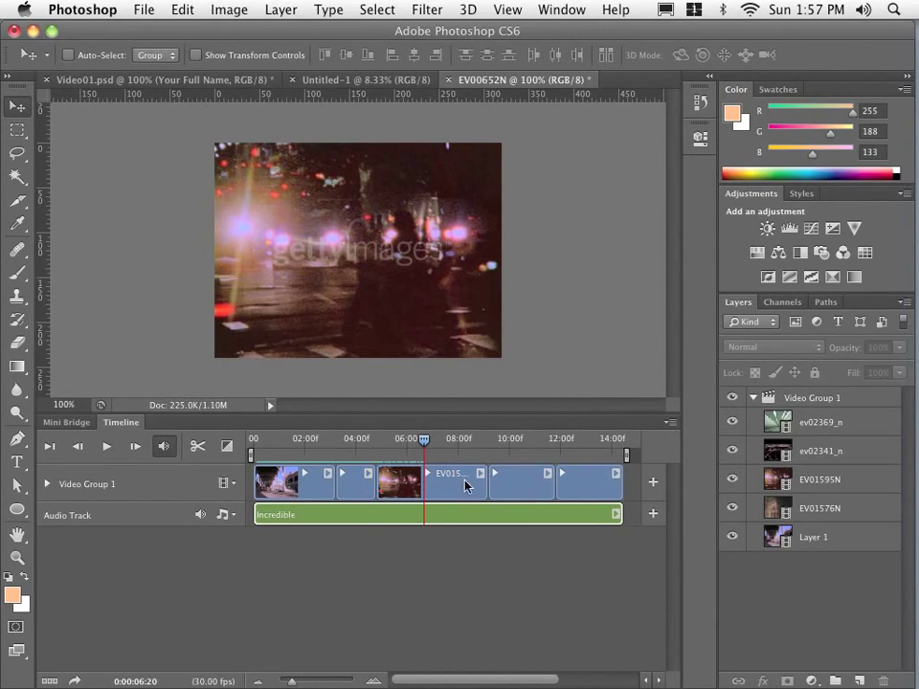
Reorder the clips to ev02341_n, EV01576N, Layer 1, ev02369_n, then EV01595N
{"action": "left_click_drag", "start_coordinate": [538, 484], "coordinate": [414, 488]}
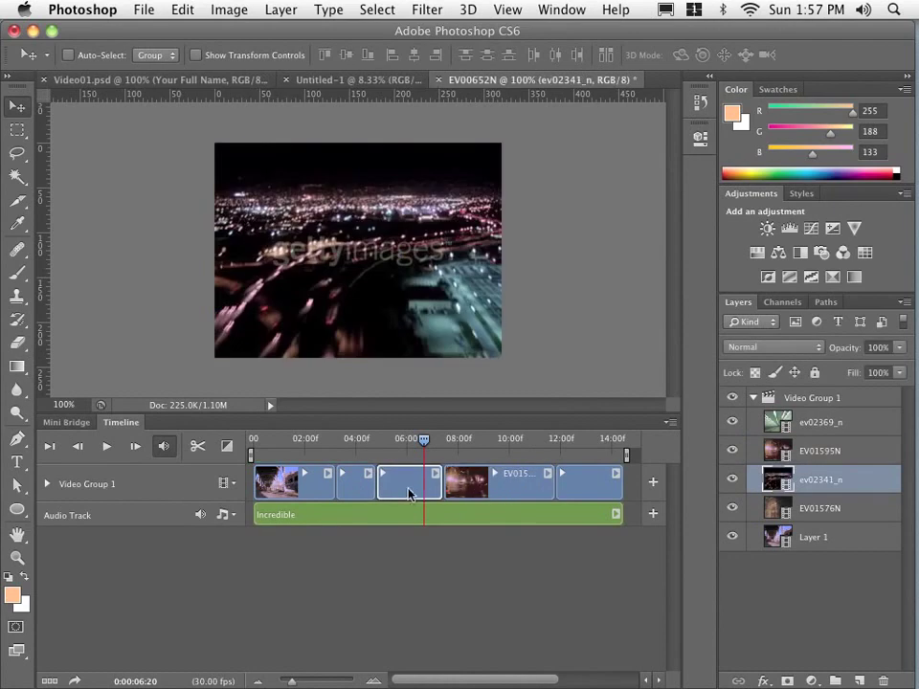
{"action": "left_click_drag", "start_coordinate": [379, 486], "coordinate": [346, 494]}
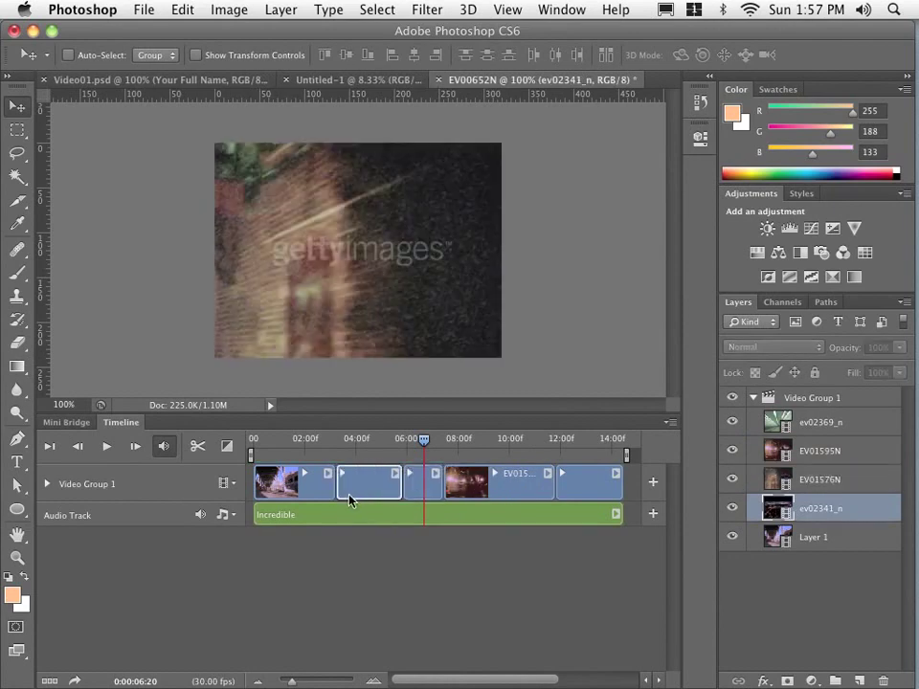
{"action": "left_click_drag", "start_coordinate": [283, 493], "coordinate": [450, 493]}
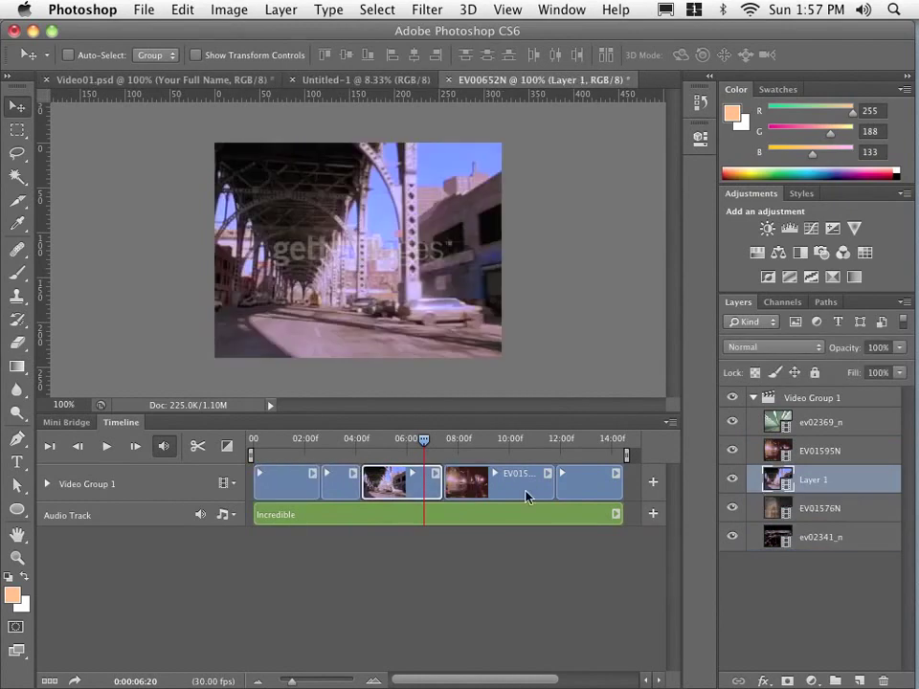
{"action": "left_click_drag", "start_coordinate": [592, 482], "coordinate": [446, 484]}
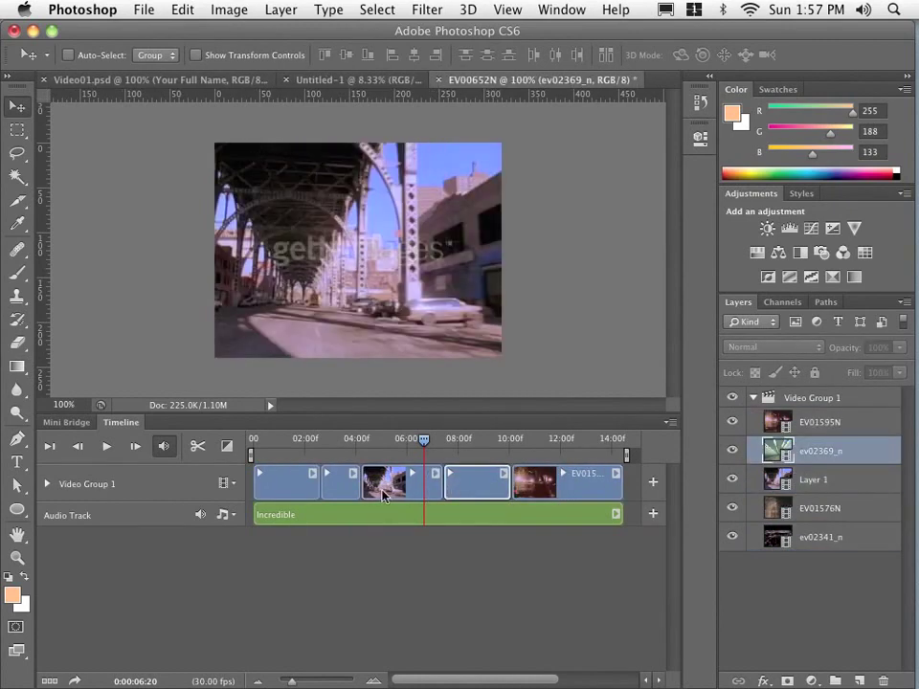
{"action": "left_click", "coordinate": [343, 484]}
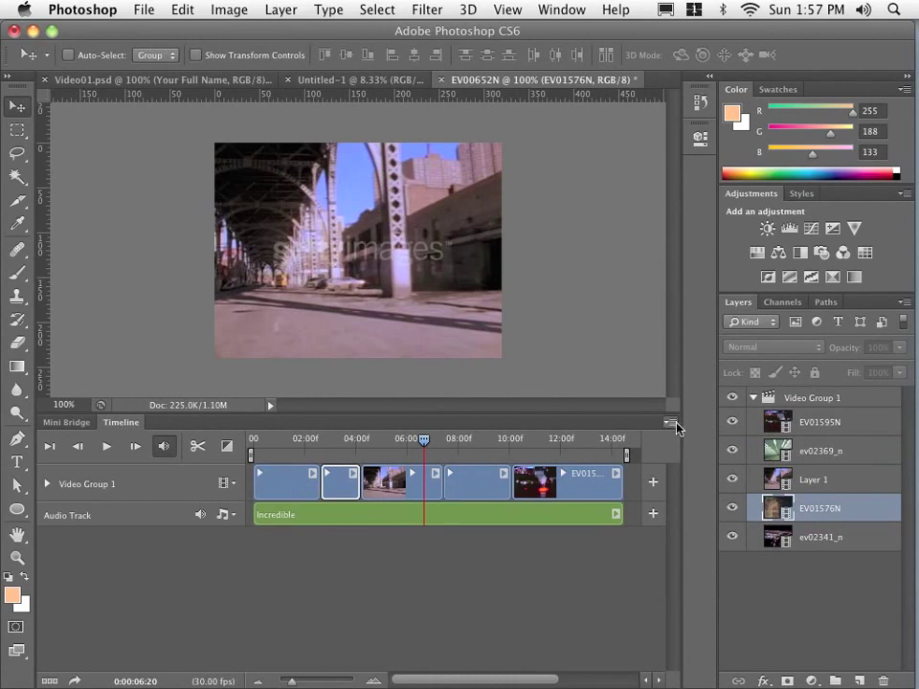
Move the EV01595N layer above Video Group 1 in the Layers panel
{"action": "left_click", "coordinate": [771, 424]}
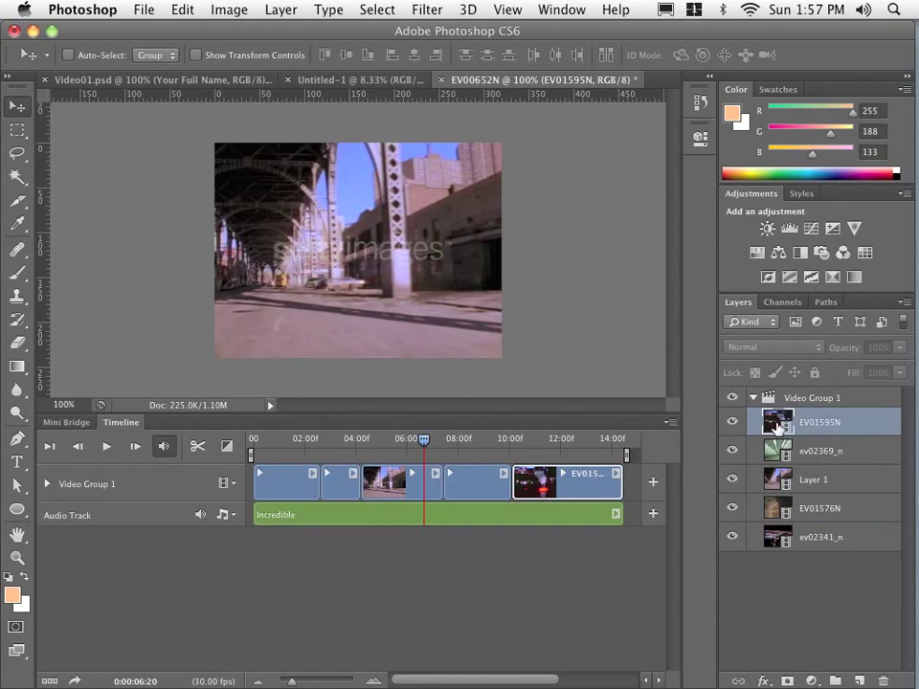
{"action": "left_click_drag", "start_coordinate": [776, 427], "coordinate": [776, 390]}
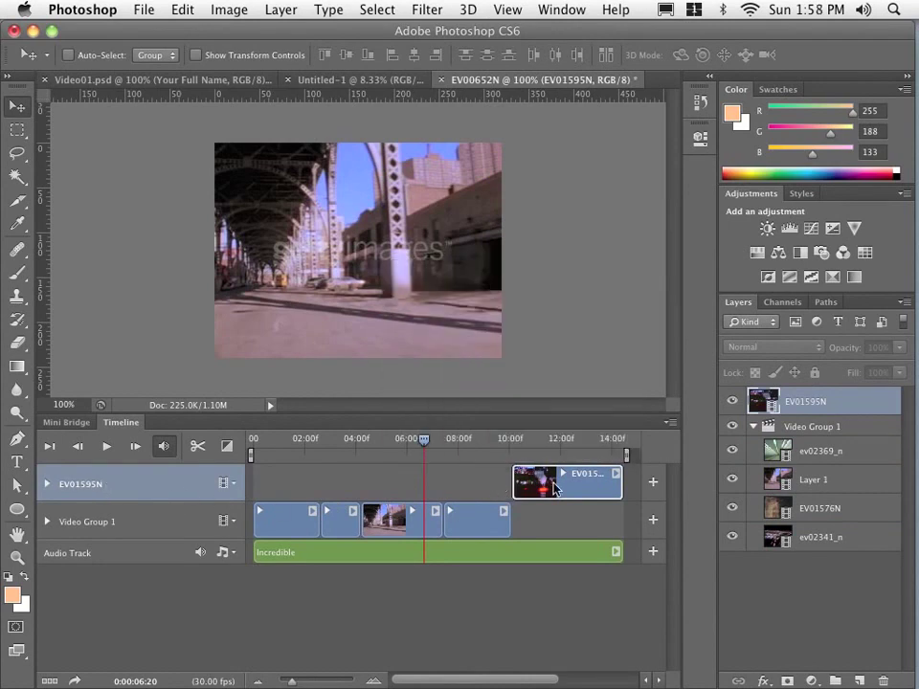
Move EV01595N to about 10:21, extend it to the audio's end, and lengthen ev02369_n to overlap it
{"action": "left_click_drag", "start_coordinate": [559, 487], "coordinate": [491, 489]}
{"action": "left_click_drag", "start_coordinate": [552, 487], "coordinate": [573, 488]}
{"action": "left_click_drag", "start_coordinate": [507, 528], "coordinate": [534, 529]}
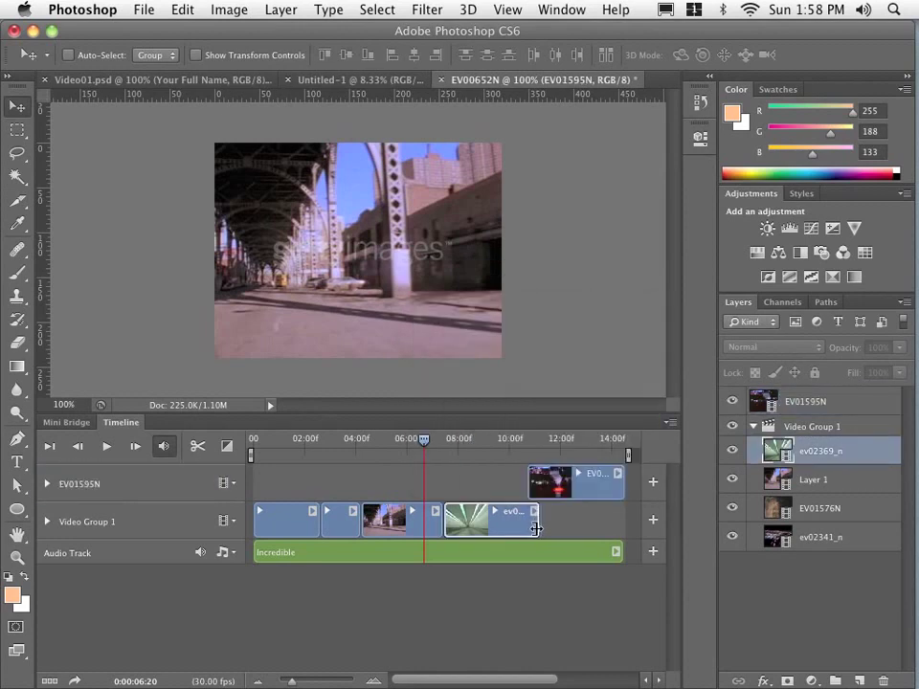
{"action": "left_click", "coordinate": [506, 449]}
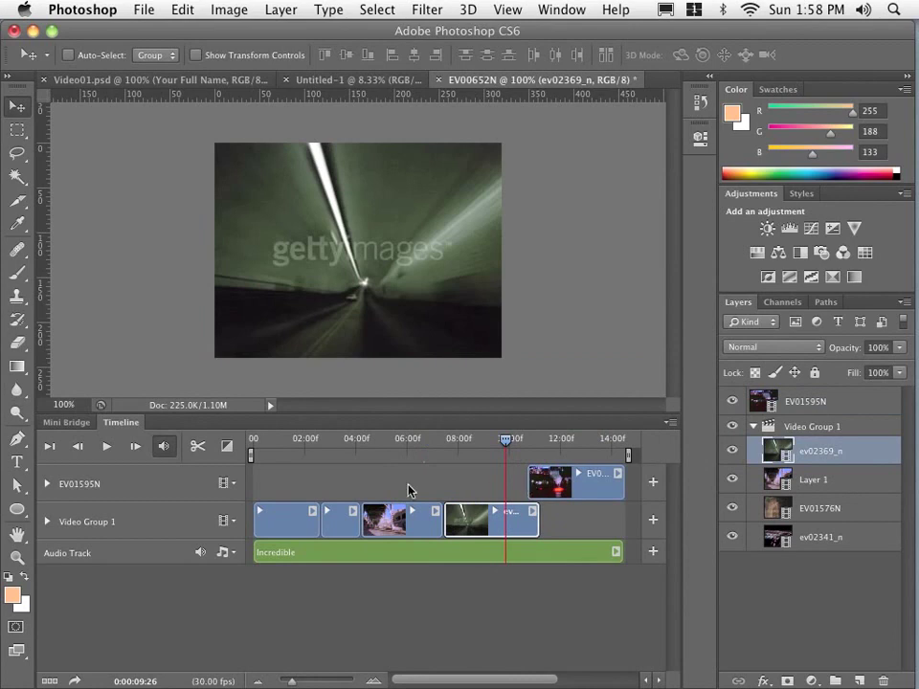
{"action": "left_click", "coordinate": [108, 447]}
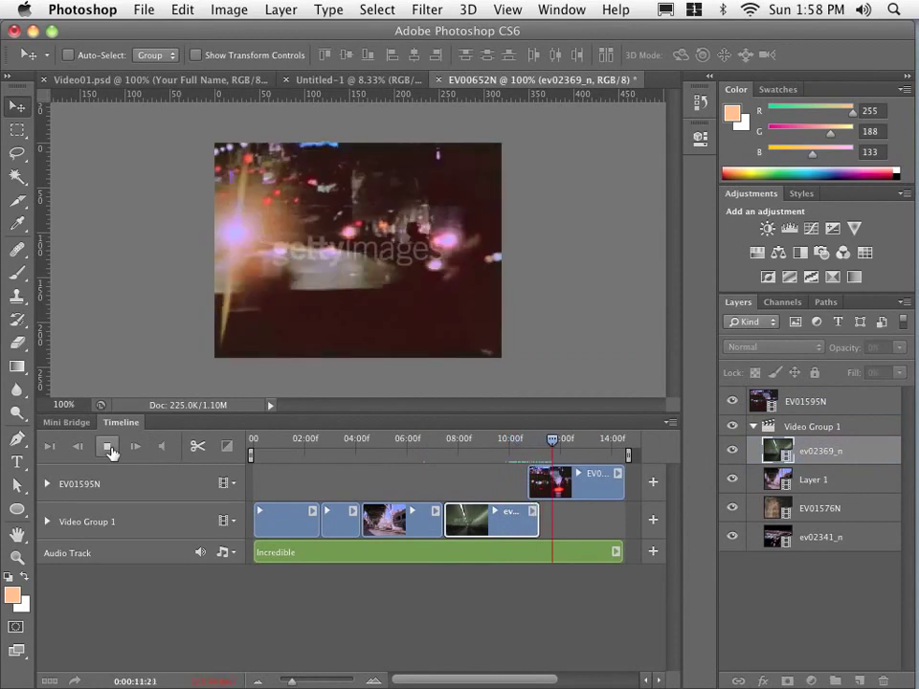
{"action": "left_click", "coordinate": [109, 447]}
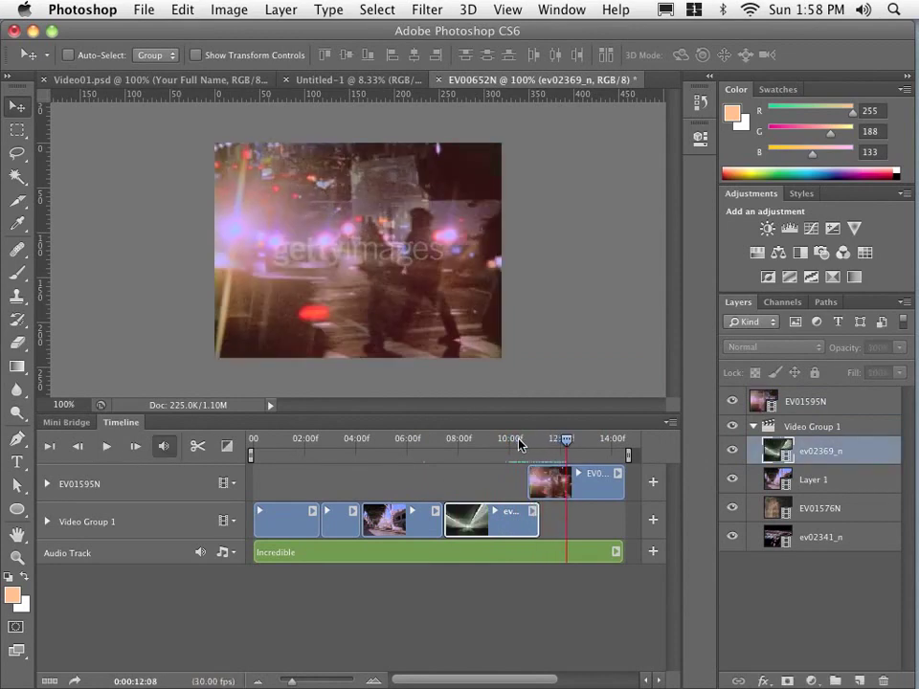
{"action": "left_click", "coordinate": [517, 440]}
{"action": "left_click", "coordinate": [106, 447]}
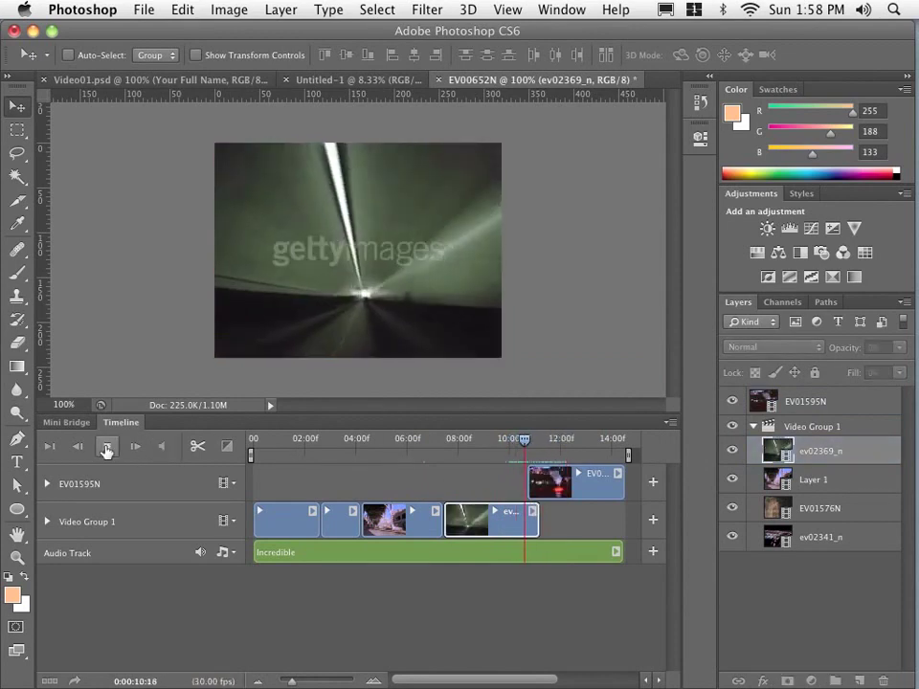
{"action": "left_click", "coordinate": [106, 447]}
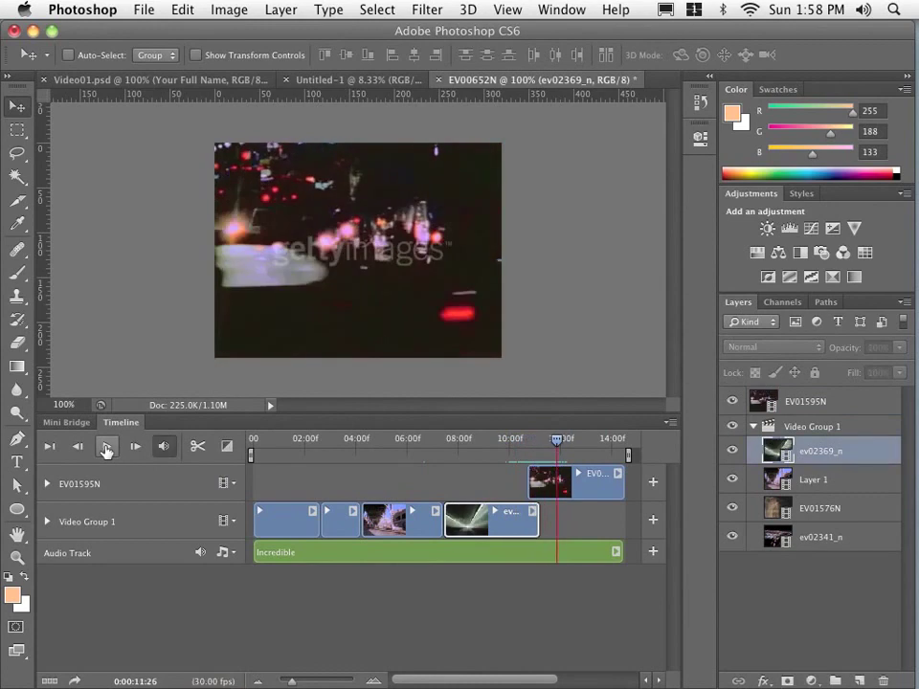